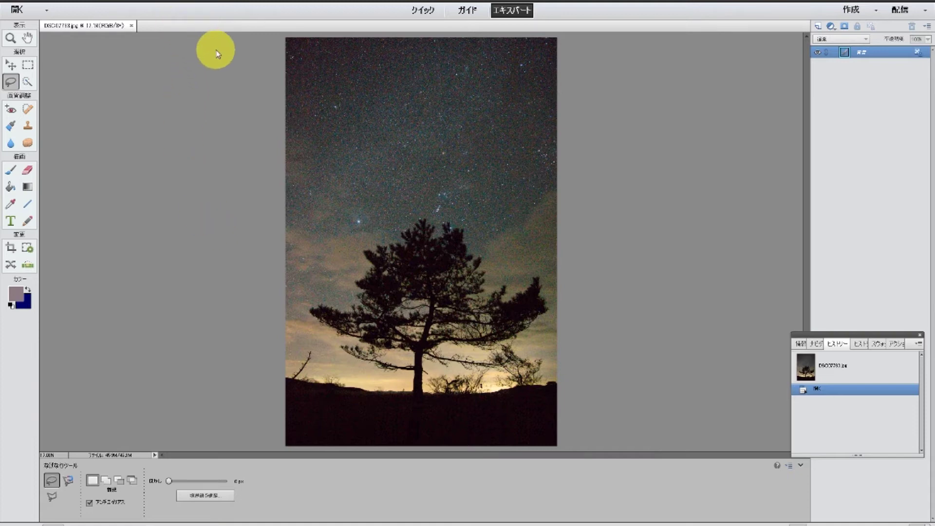
Add a Hue/Saturation adjustment layer with Saturation pushed to +100
click(181, 3)
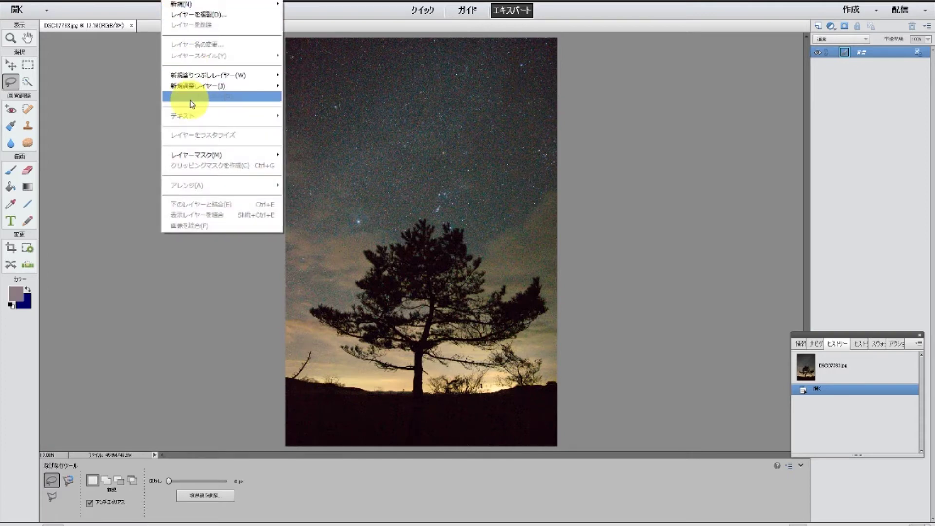
mouse_move(219, 86)
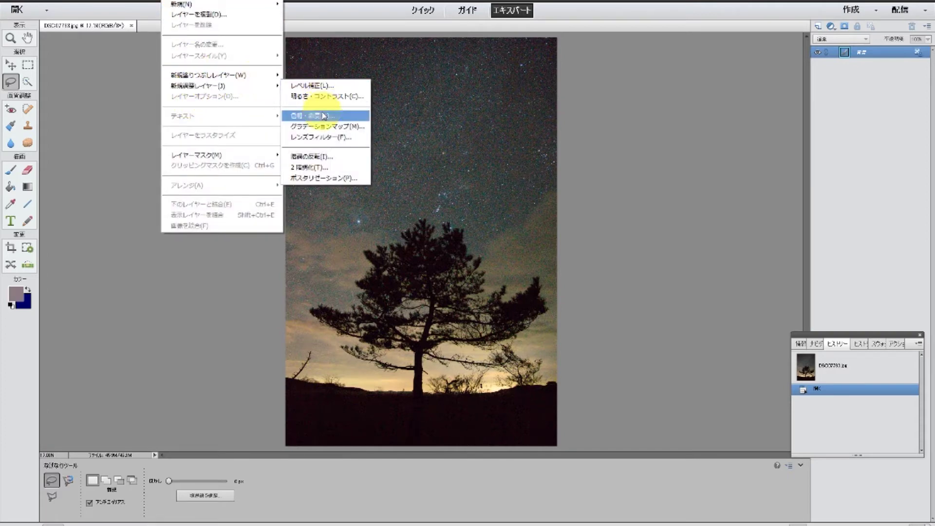
click(318, 116)
click(559, 173)
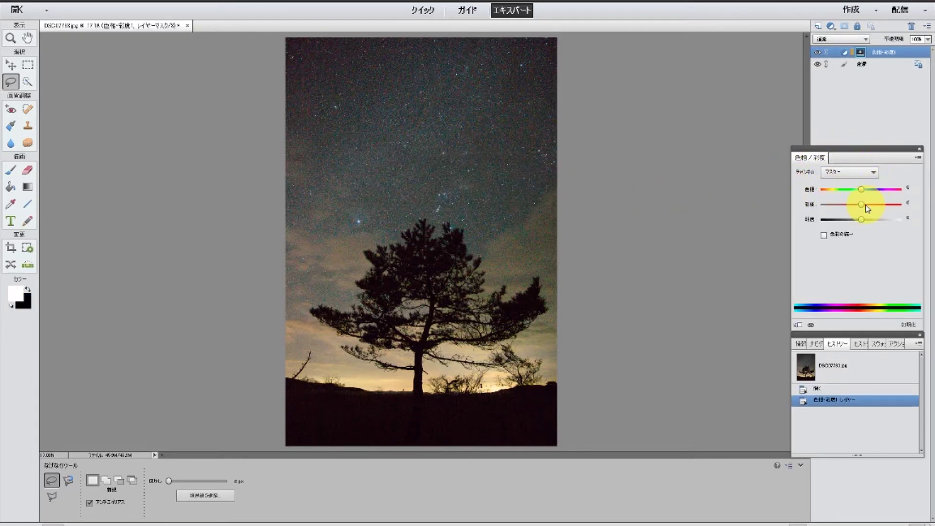
drag(861, 205, 915, 204)
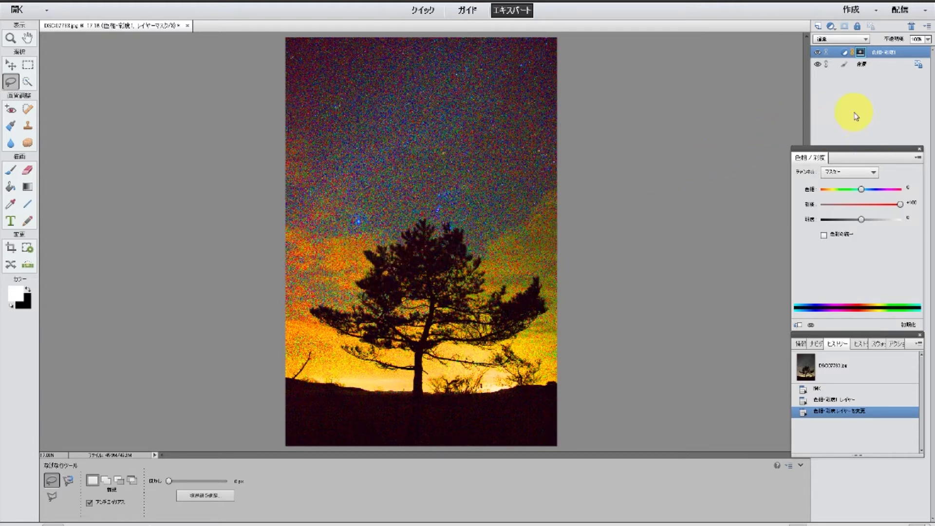
Toggle the oversaturated adjustment layer off and on to compare, leaving it hidden
click(818, 54)
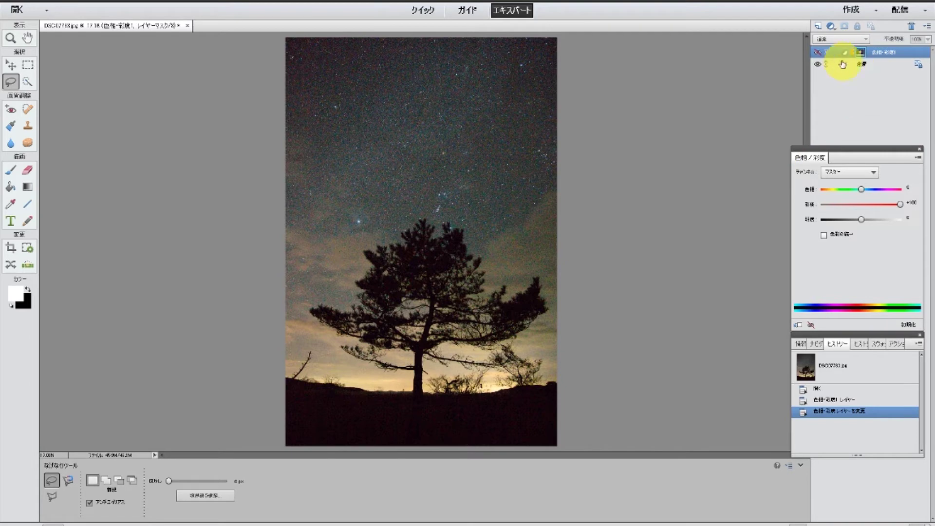
click(819, 54)
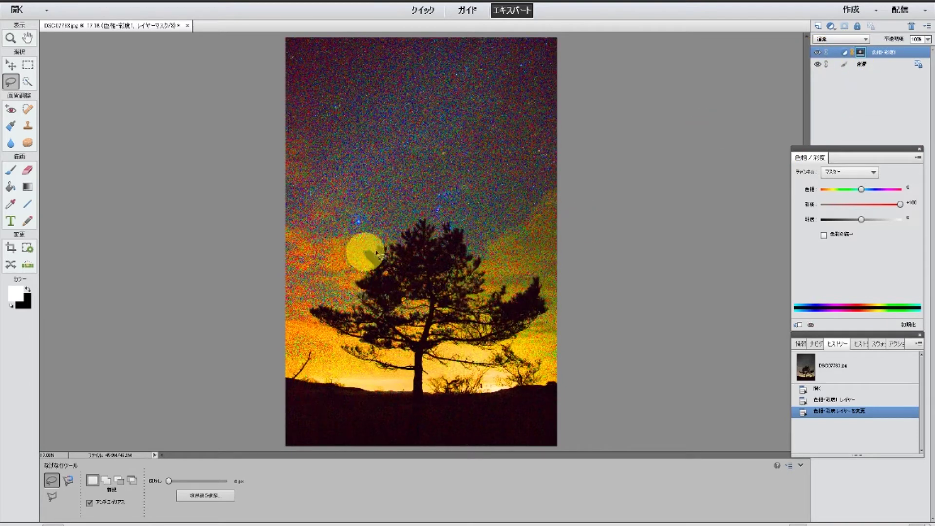
click(818, 52)
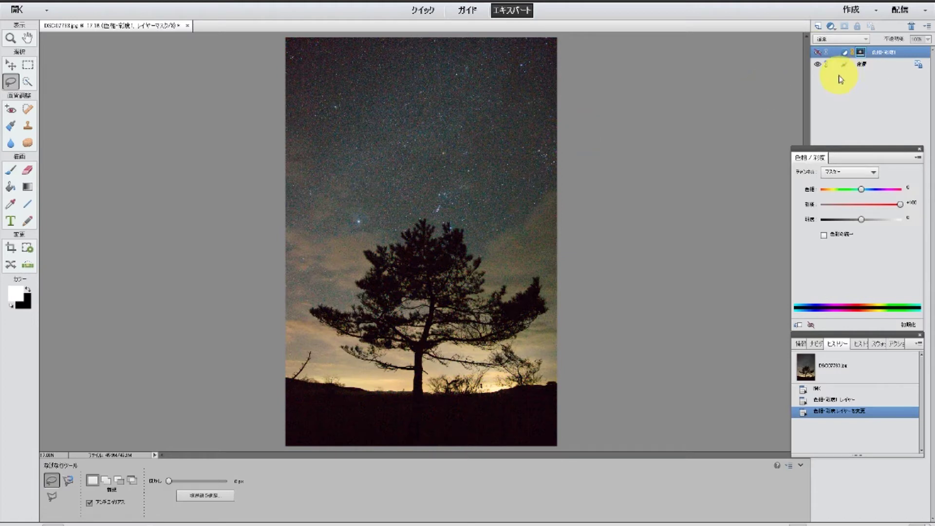
Select the Background layer and choose Duplicate Layer from its context menu
click(861, 68)
right_click(859, 71)
click(869, 73)
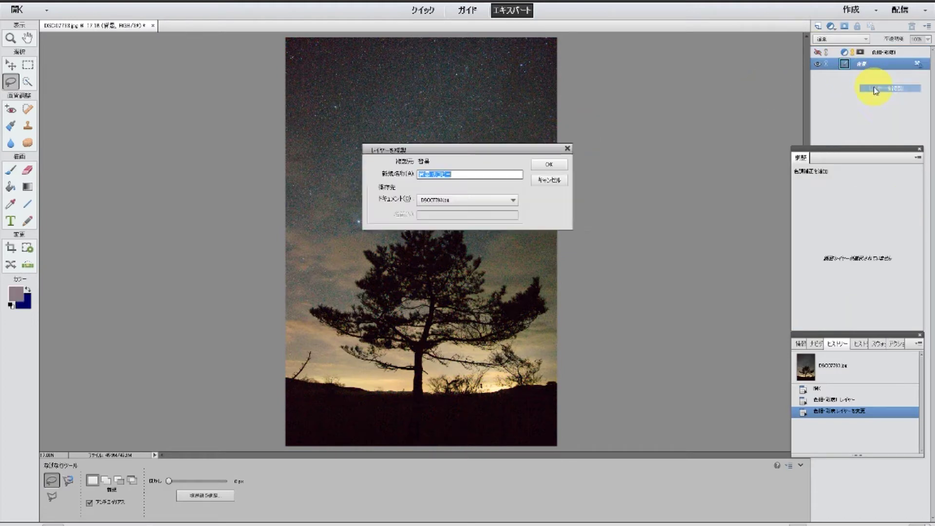
Confirm the Background duplicate, then trace a lasso curve from the left edge over the treetop
click(558, 167)
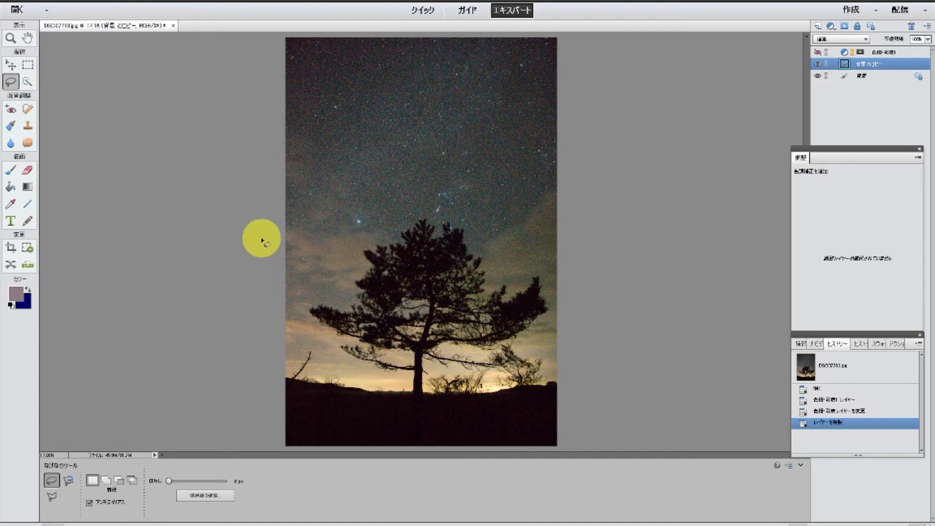
mouse_move(285, 226)
mouse_down()
mouse_move(397, 252)
mouse_move(520, 222)
mouse_move(580, 190)
mouse_up()
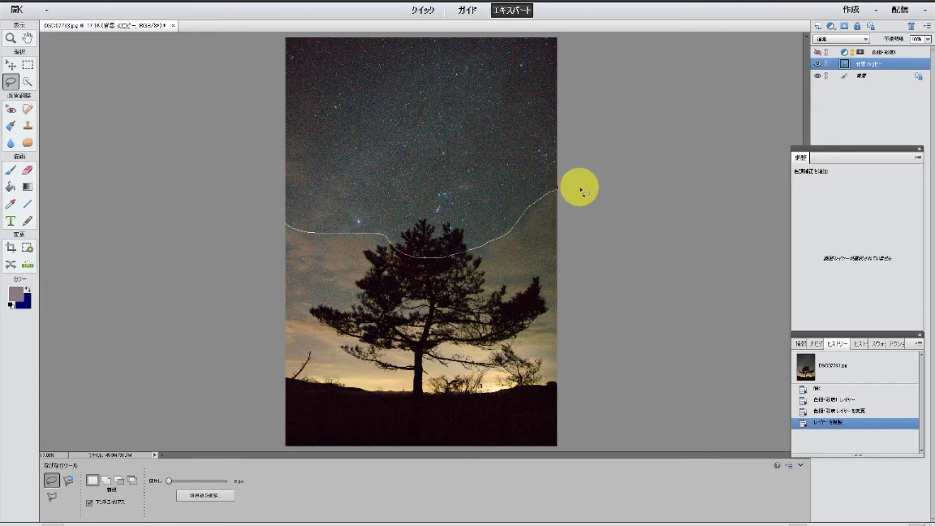
Close the lasso outline down the right side and along the bottom around the tree
mouse_move(582, 191)
mouse_down()
mouse_move(445, 466)
mouse_move(229, 458)
mouse_move(192, 297)
mouse_move(188, 220)
mouse_up()
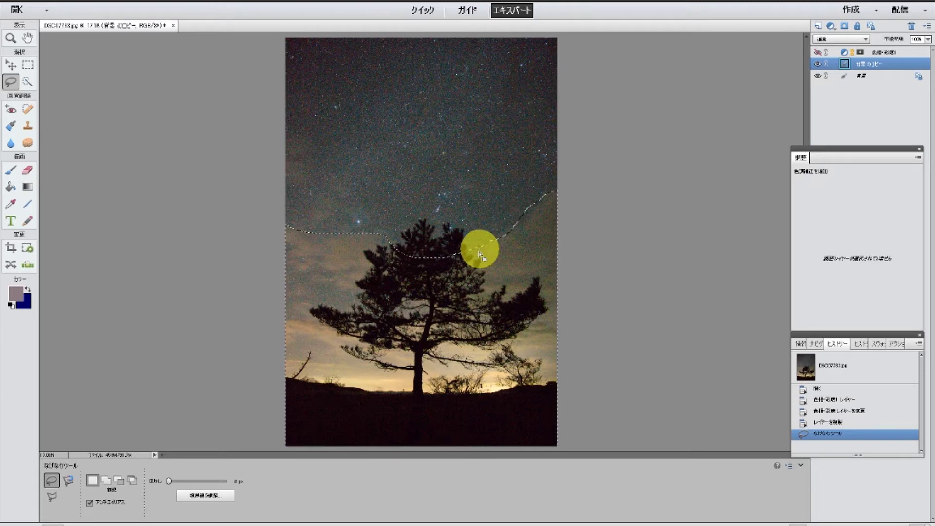
Apply a large Feather value to the lower-photo selection in Refine Edge
click(211, 495)
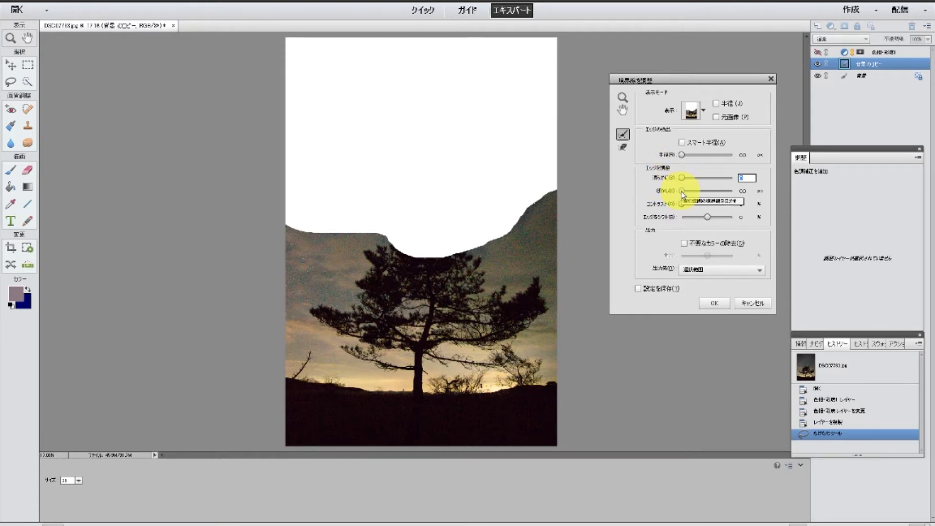
drag(682, 191, 722, 191)
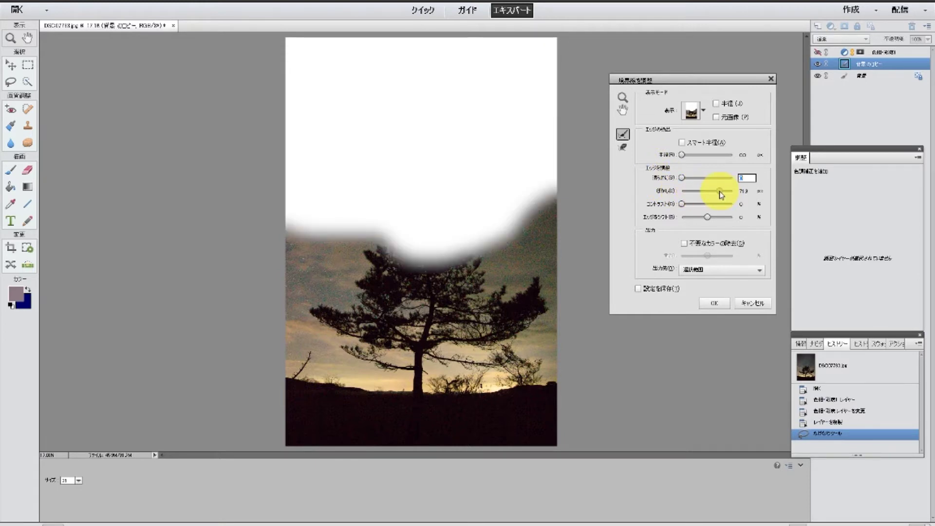
drag(720, 191, 719, 192)
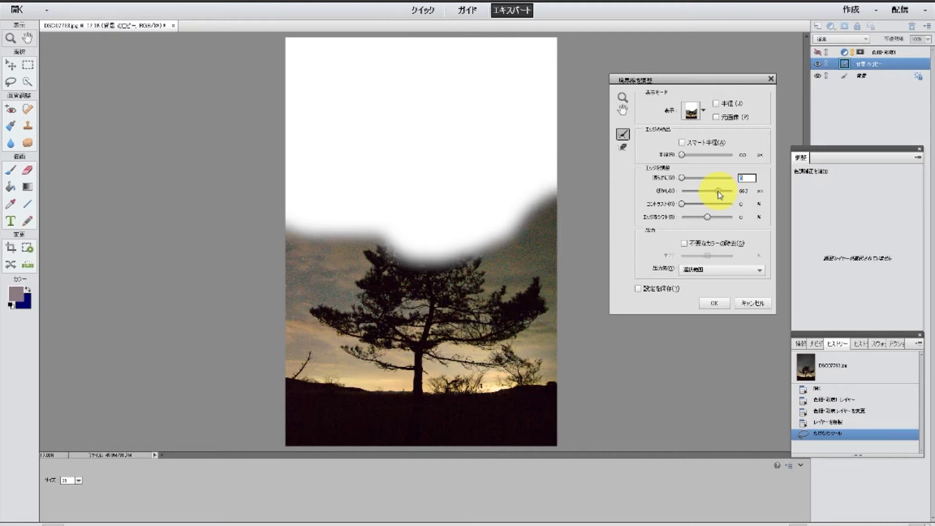
key(Tab)
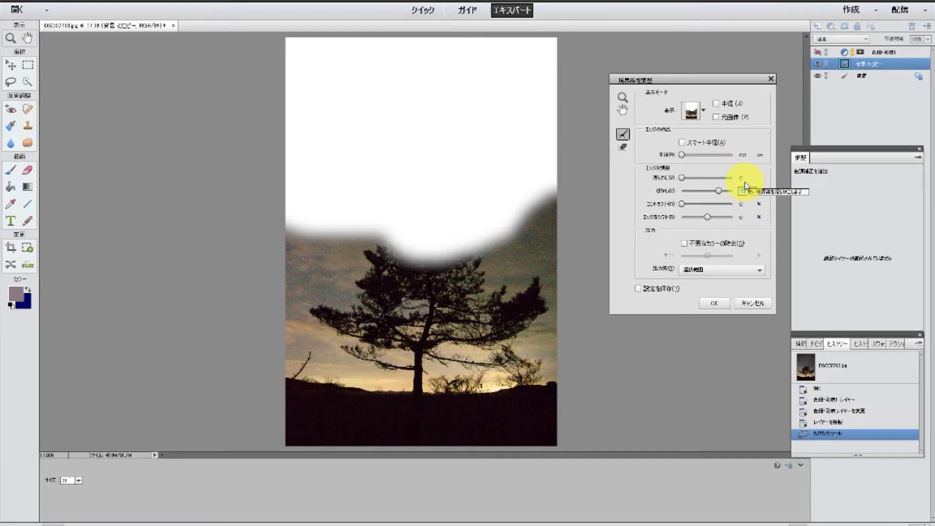
key(Tab)
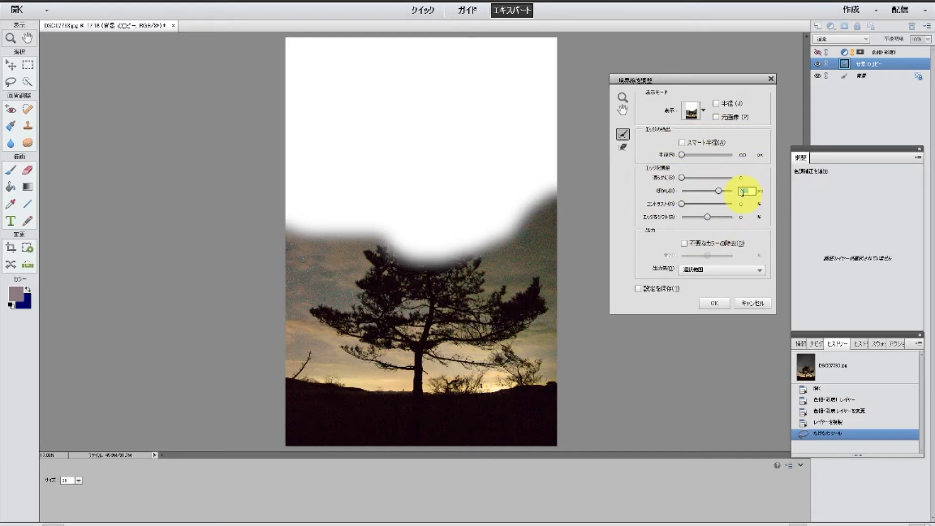
click(710, 301)
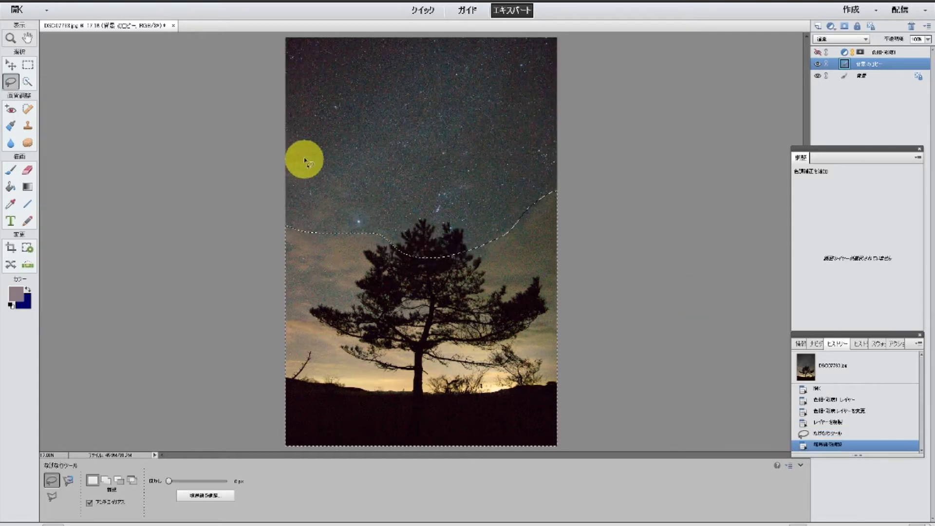
click(126, 1)
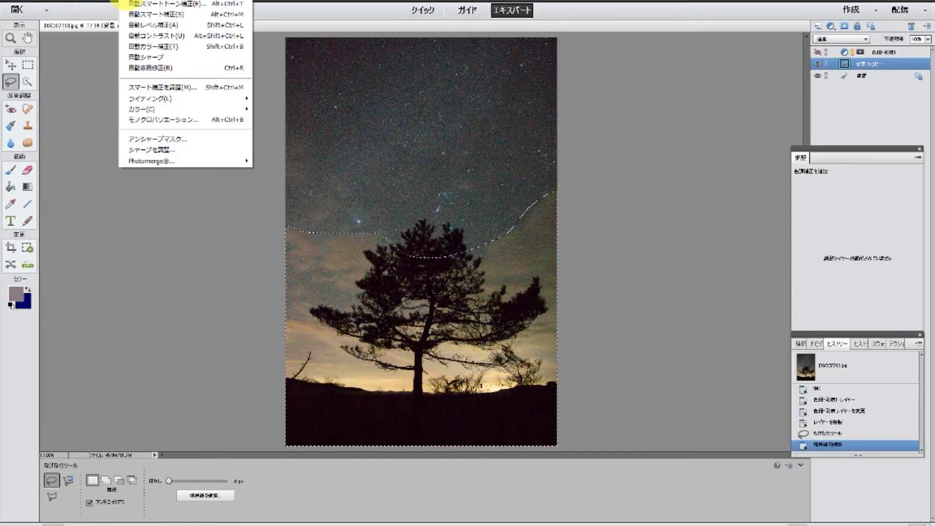
Open Hue/Saturation on the selection, target Yellows, and sample with a 5-pixel-average eyedropper
mouse_move(184, 108)
click(276, 126)
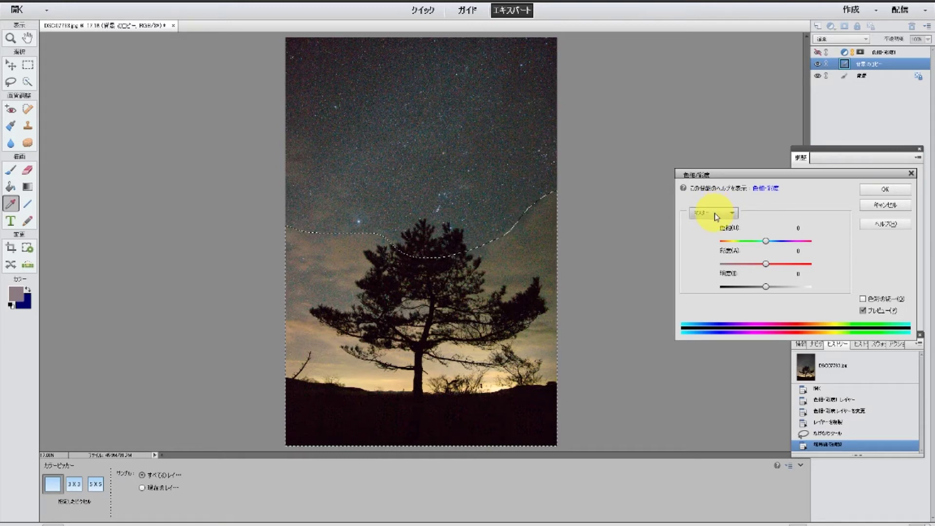
click(715, 216)
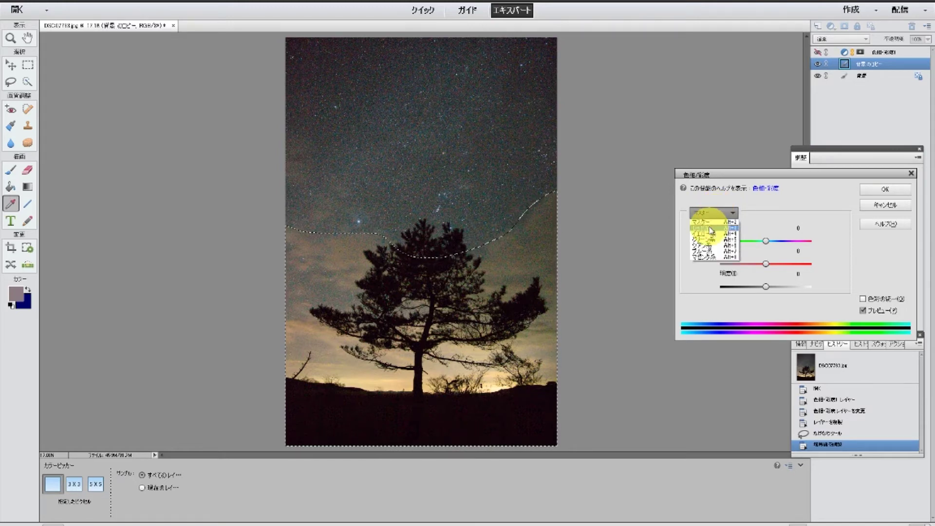
click(710, 234)
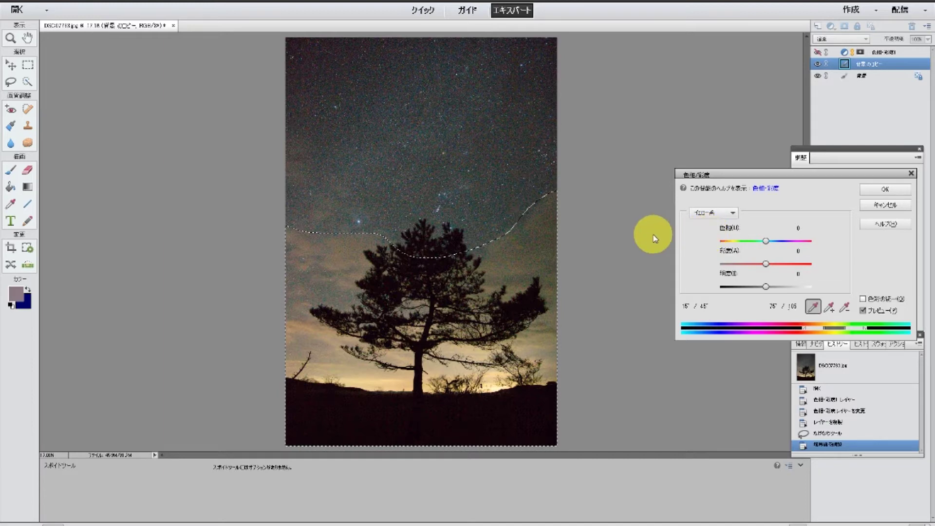
click(830, 307)
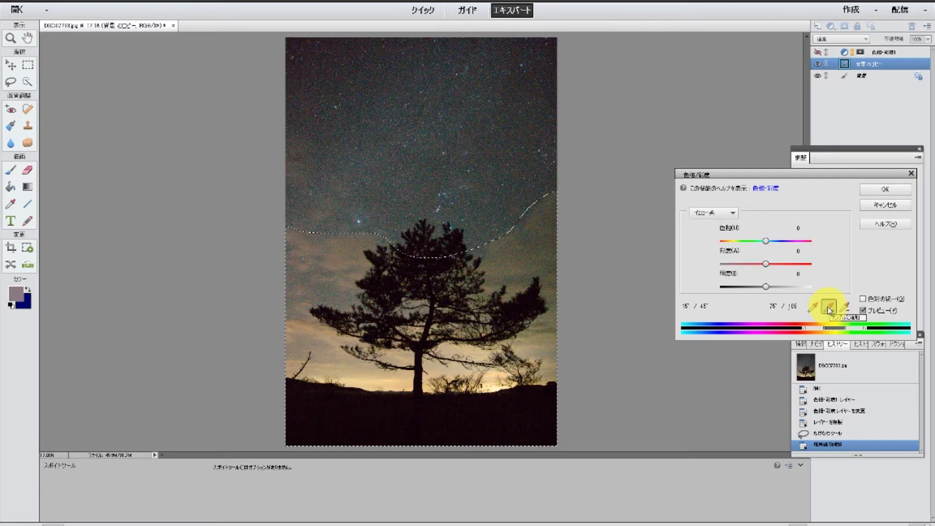
right_click(458, 354)
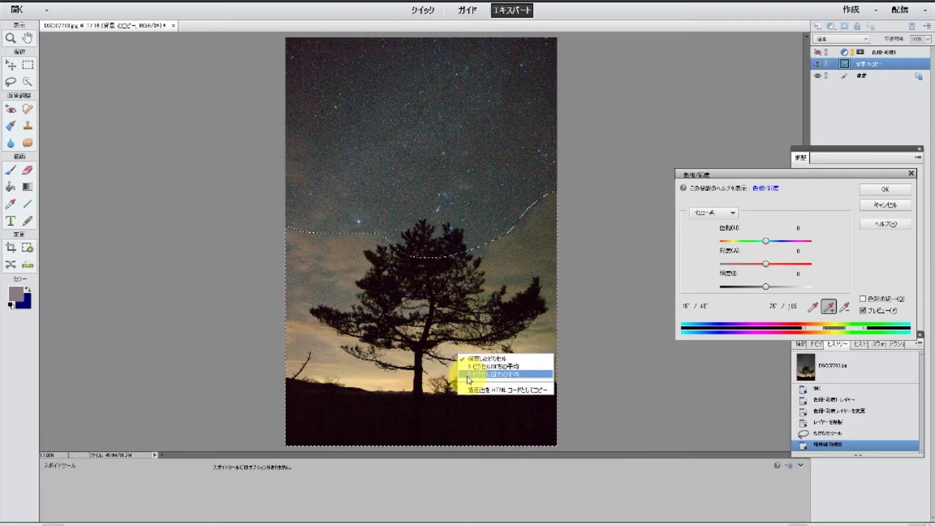
click(466, 374)
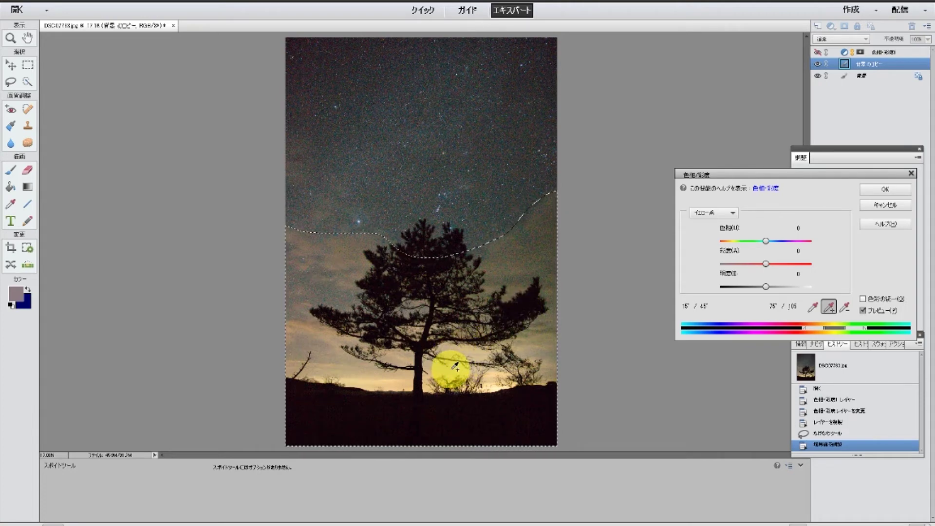
Add the horizon glow's hues around the tree to the Yellows range with seven samples
click(396, 378)
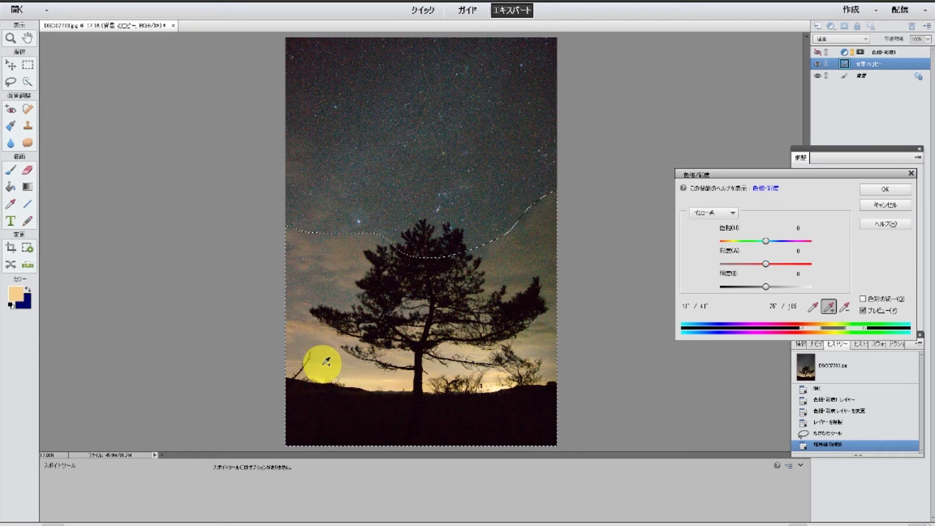
click(326, 363)
click(500, 370)
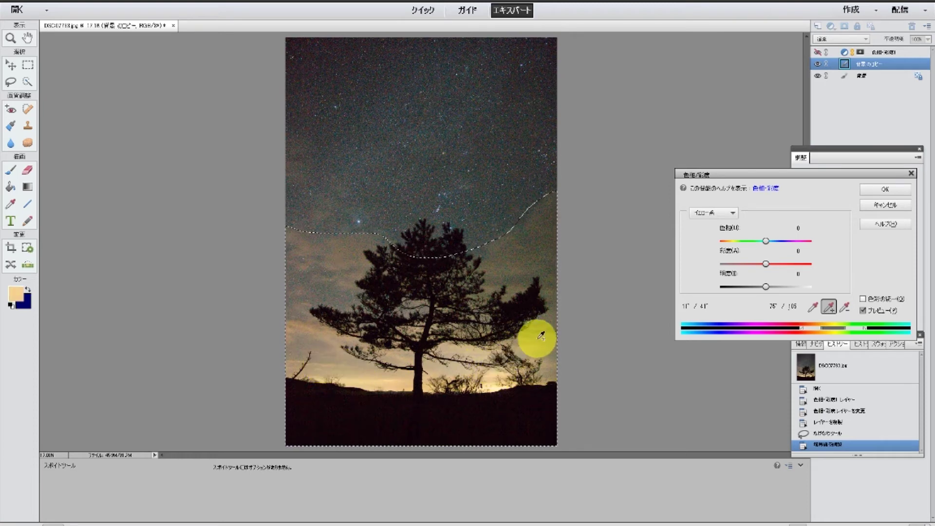
click(545, 335)
click(332, 339)
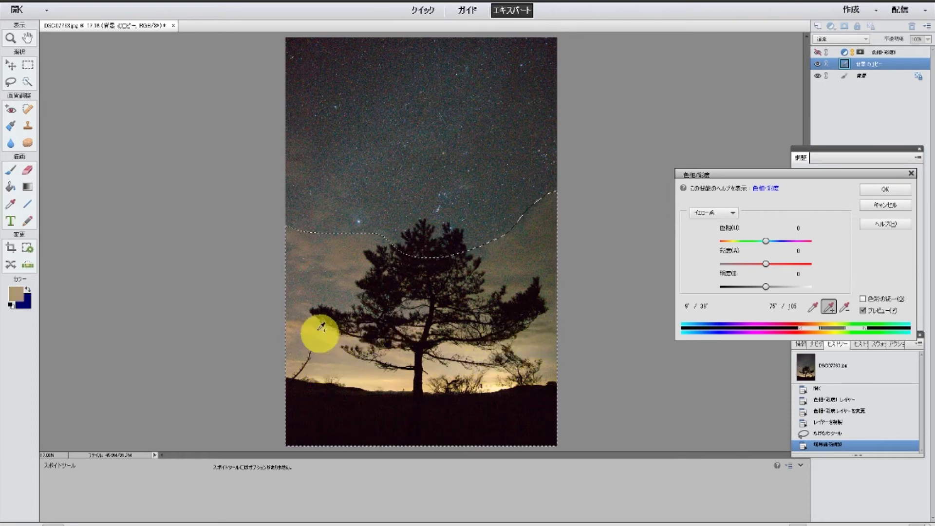
click(341, 264)
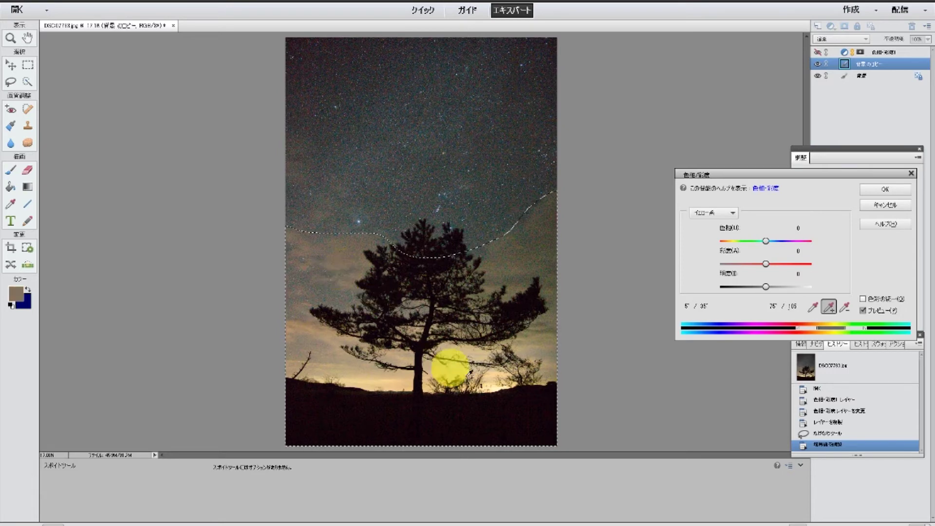
click(495, 380)
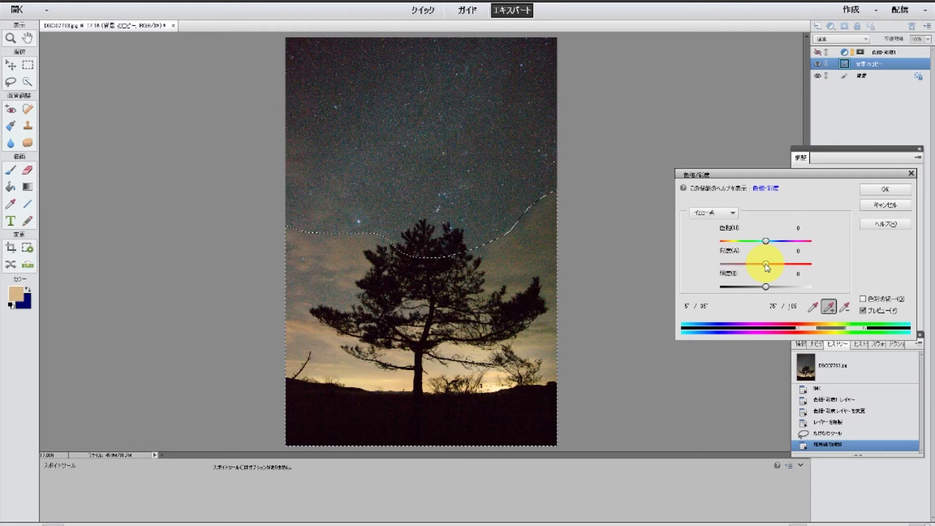
Lower Yellows Saturation to about -45 and Lightness to about -15, apply, and deselect
drag(765, 264, 810, 265)
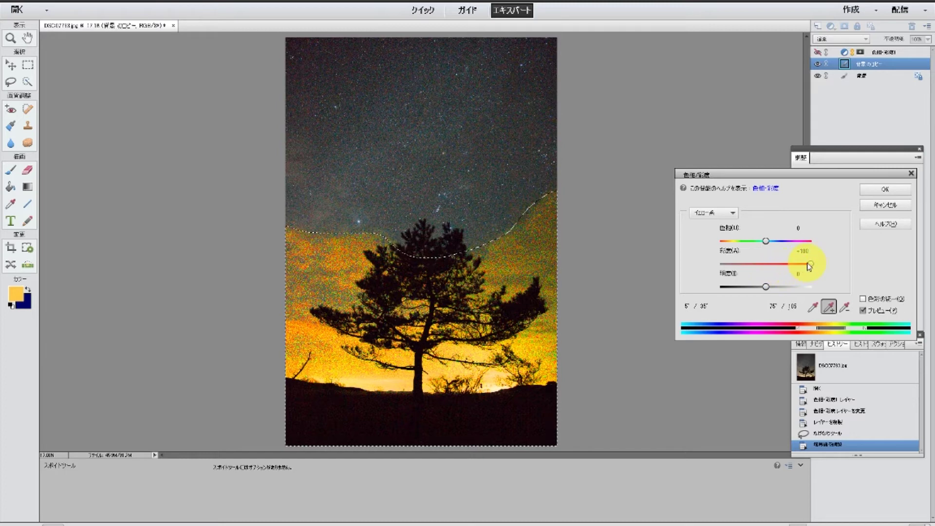
drag(810, 265, 680, 267)
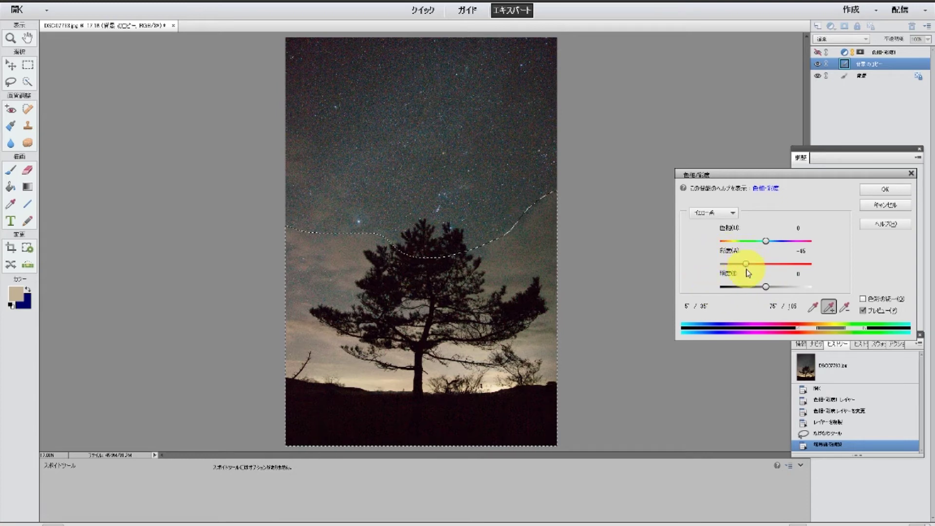
drag(766, 289, 695, 289)
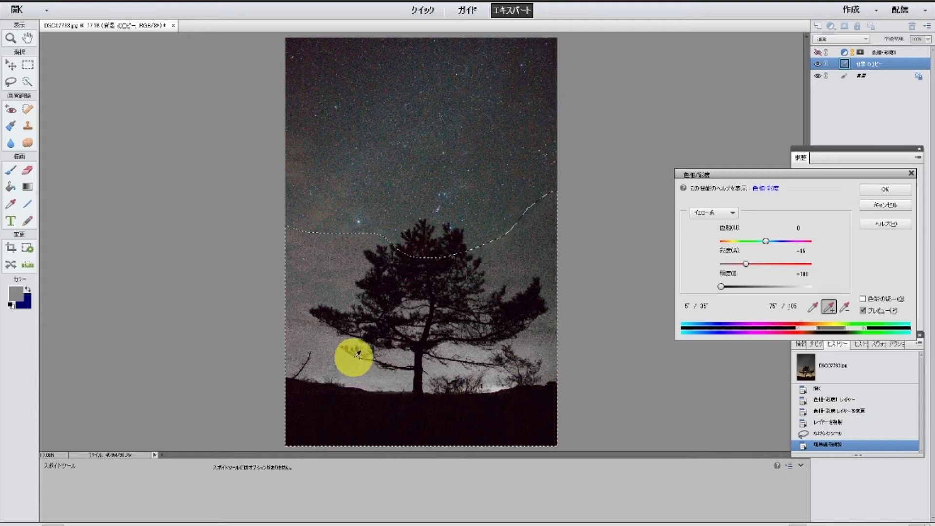
drag(721, 289, 749, 288)
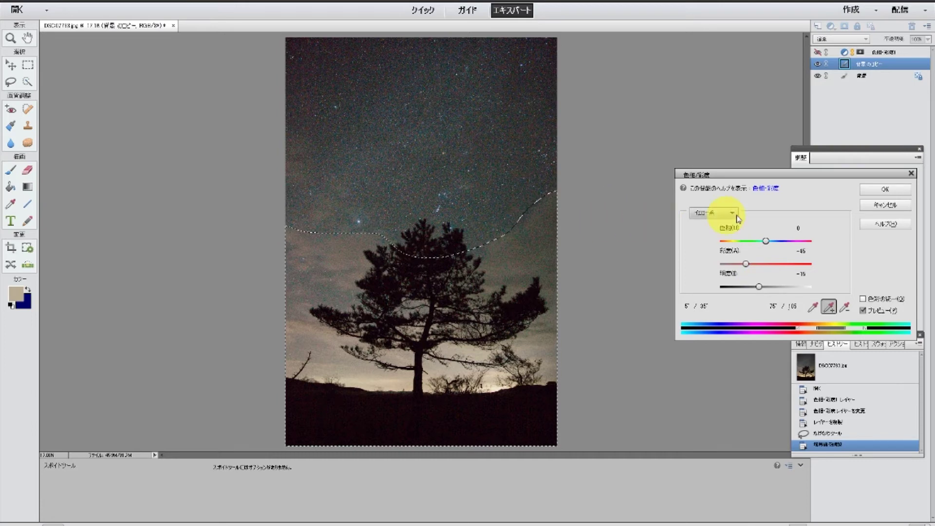
click(883, 190)
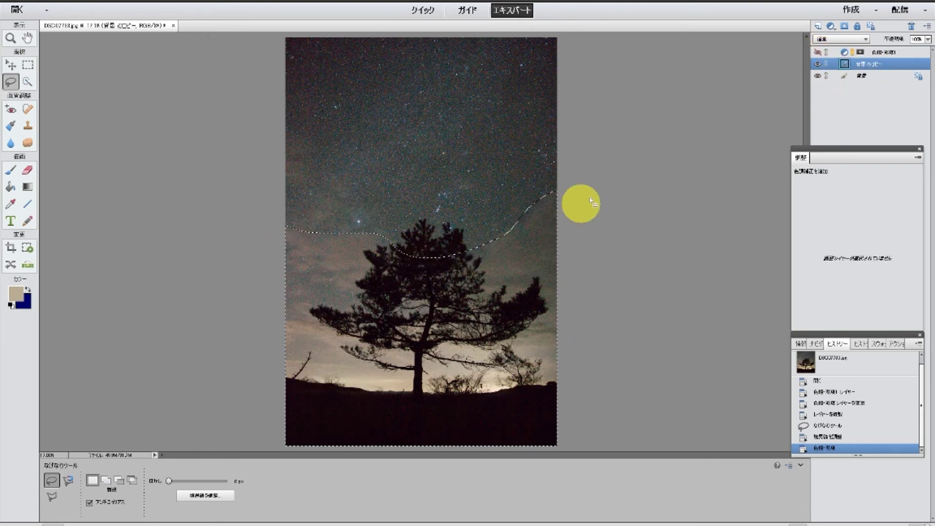
click(215, 2)
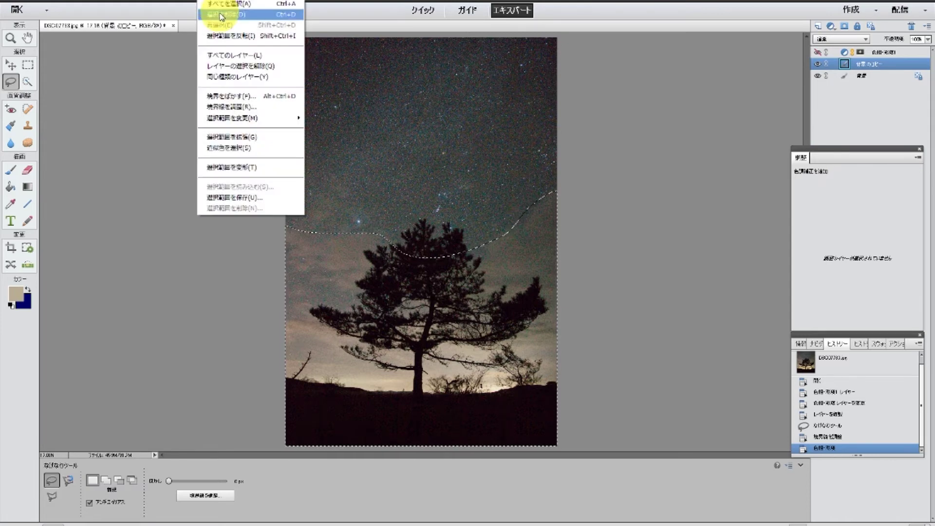
click(222, 15)
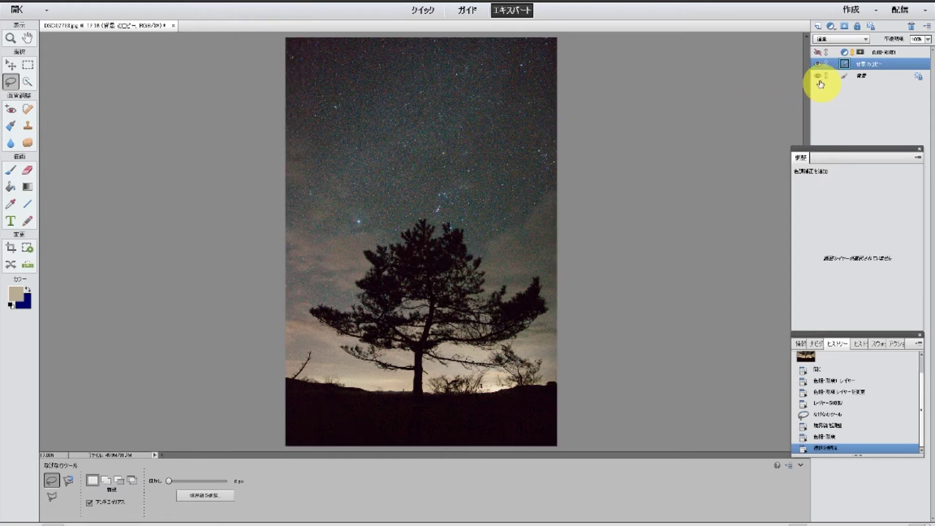
Toggle the adjustment layer and background copy repeatedly to compare the glow, leaving the copy visible
click(818, 52)
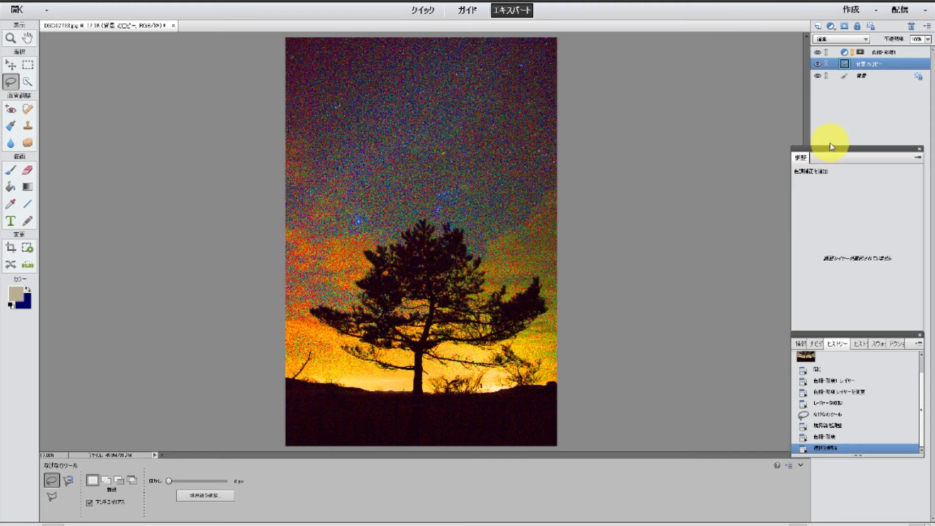
click(818, 64)
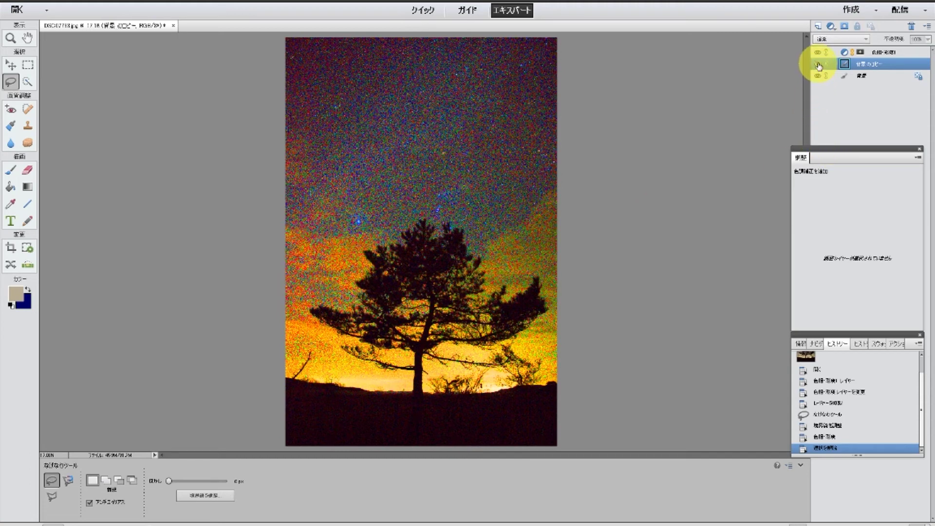
click(818, 64)
click(818, 64)
click(818, 64)
click(818, 64)
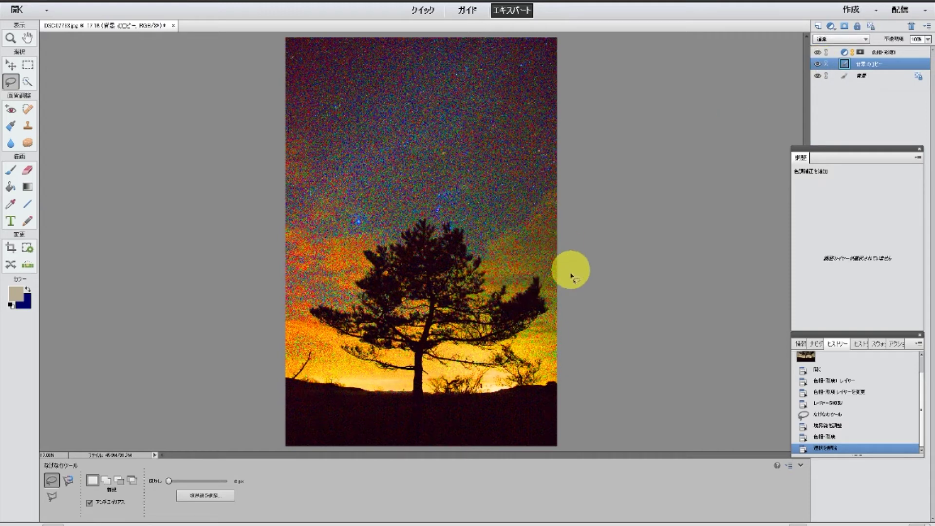
click(818, 64)
click(818, 63)
click(819, 66)
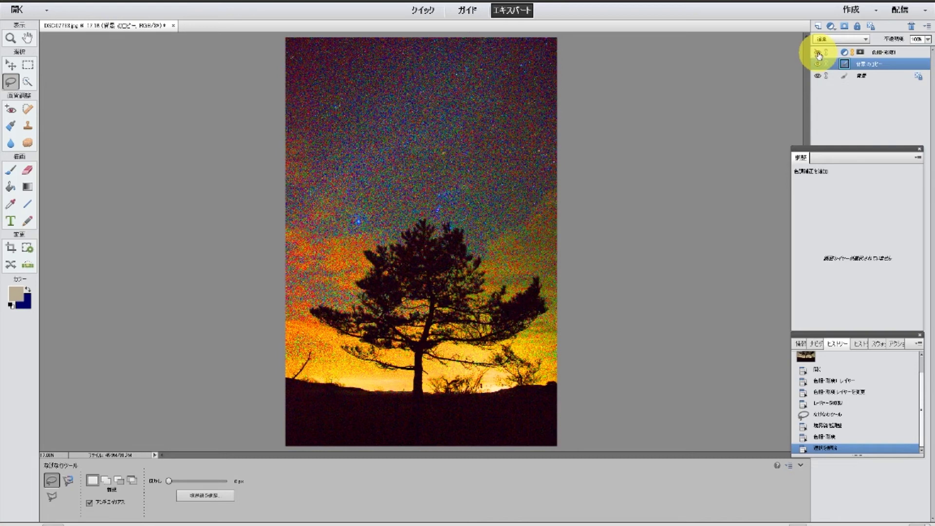
click(819, 65)
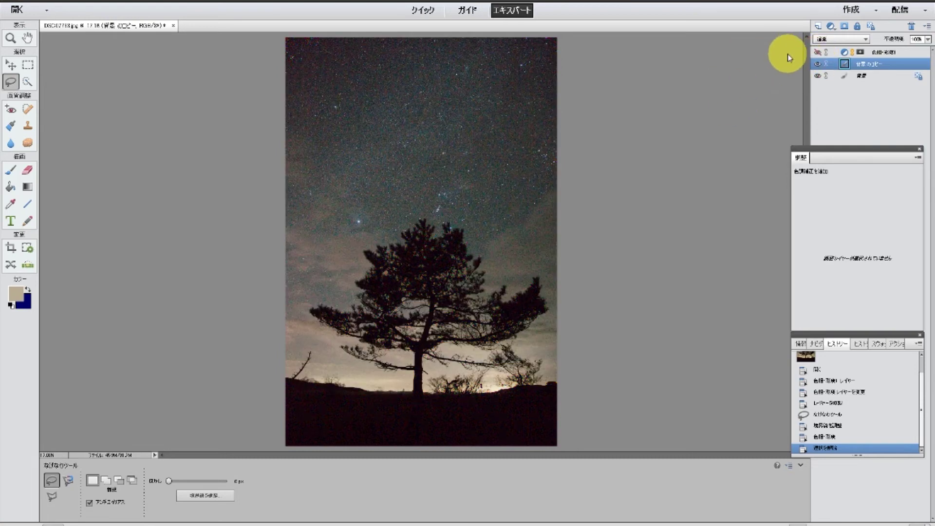
click(819, 65)
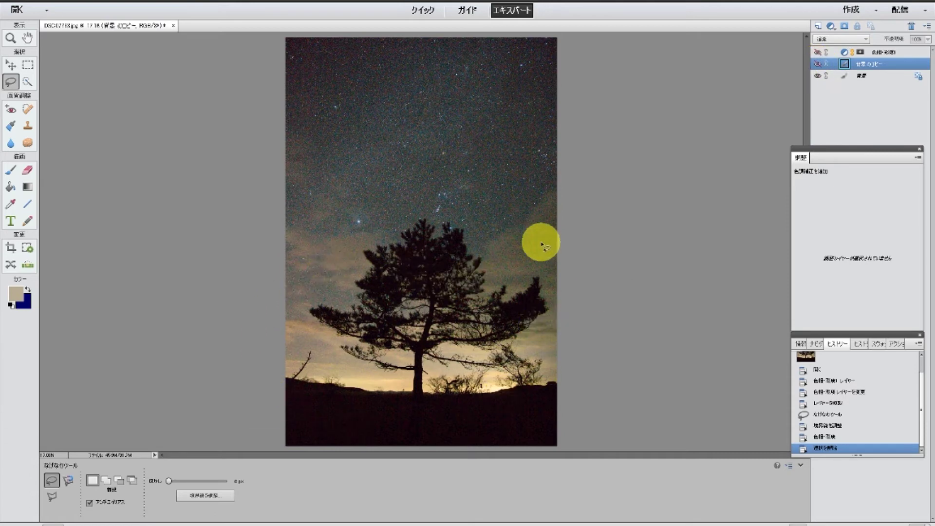
click(819, 66)
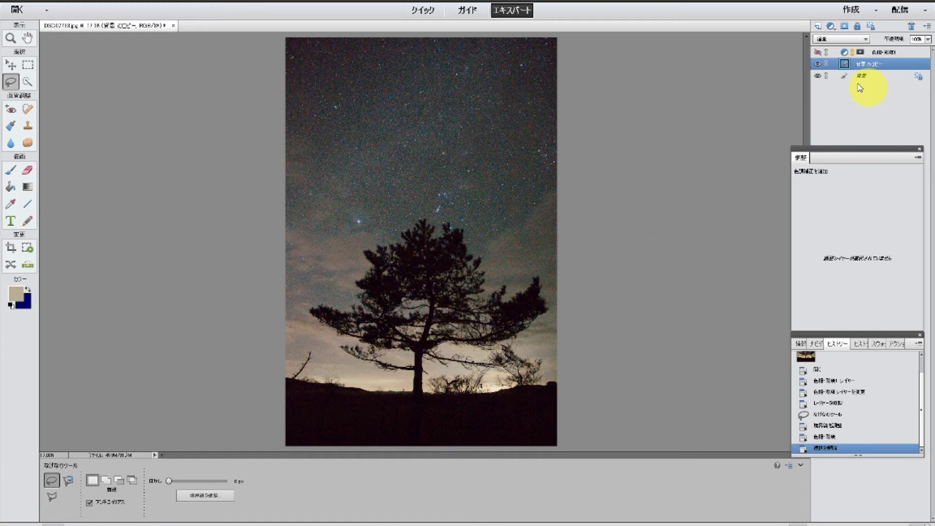
click(818, 65)
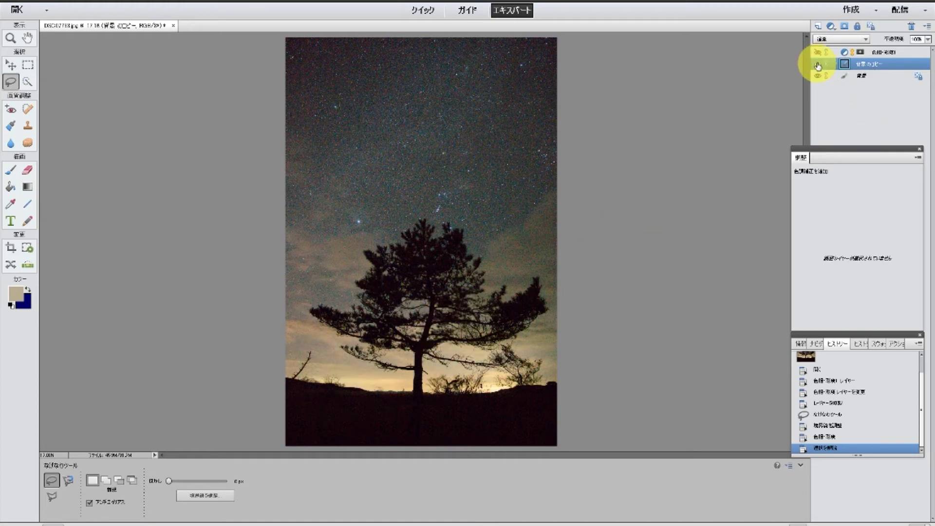
click(818, 65)
click(818, 64)
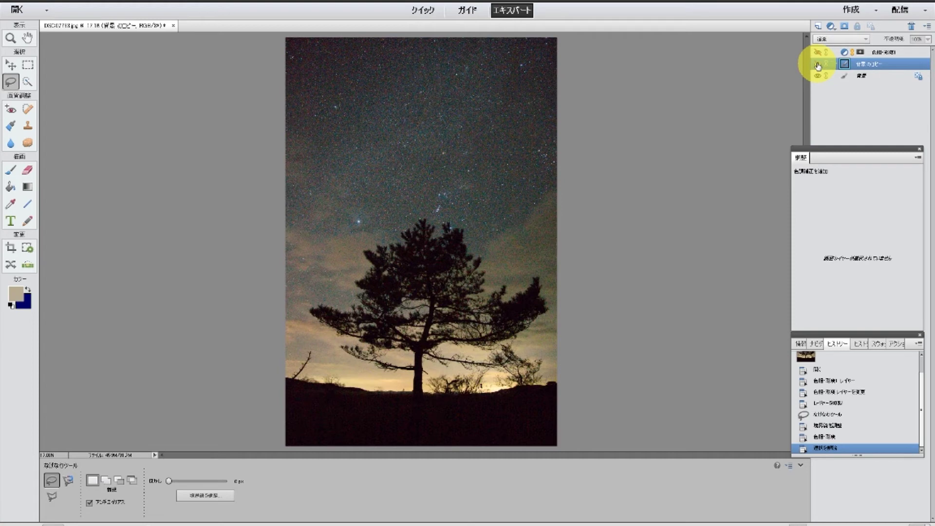
click(818, 64)
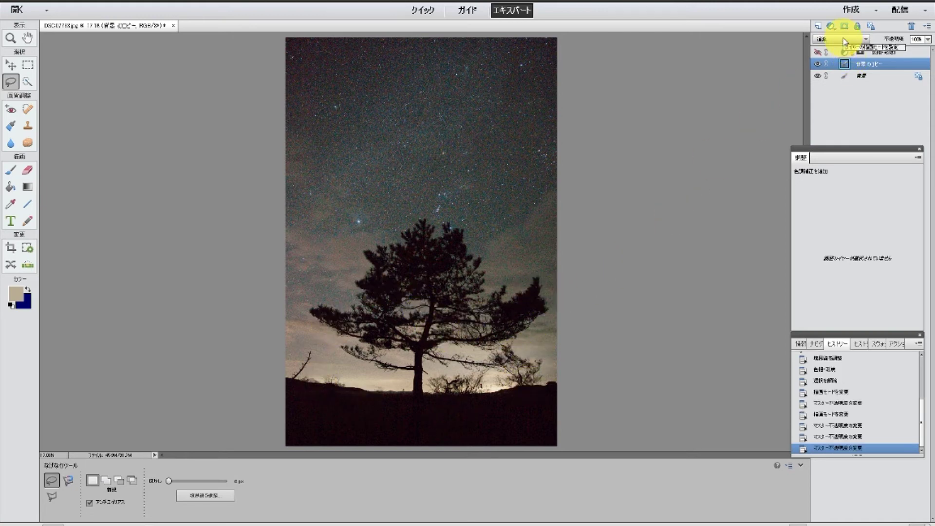
Set the 背景のコピー layer's opacity to about 61%, then toggle it off and on to compare
click(929, 40)
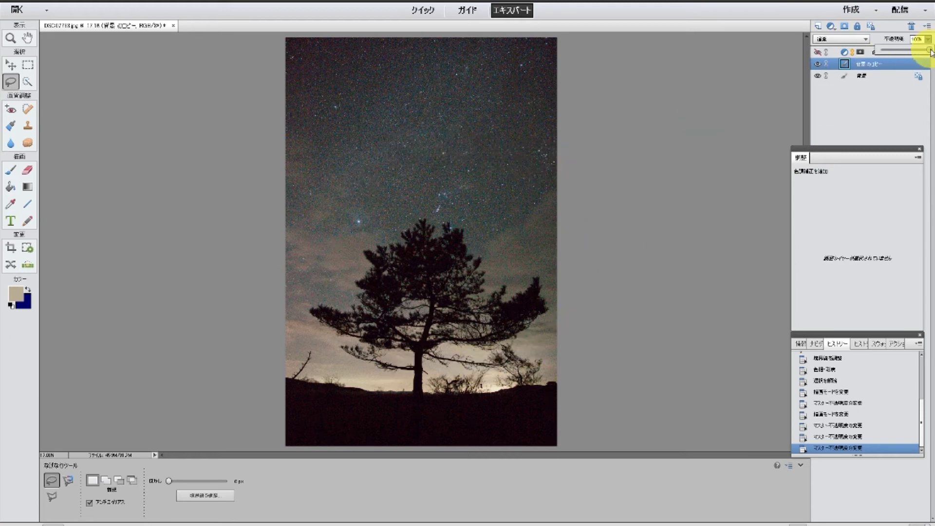
drag(931, 52, 845, 57)
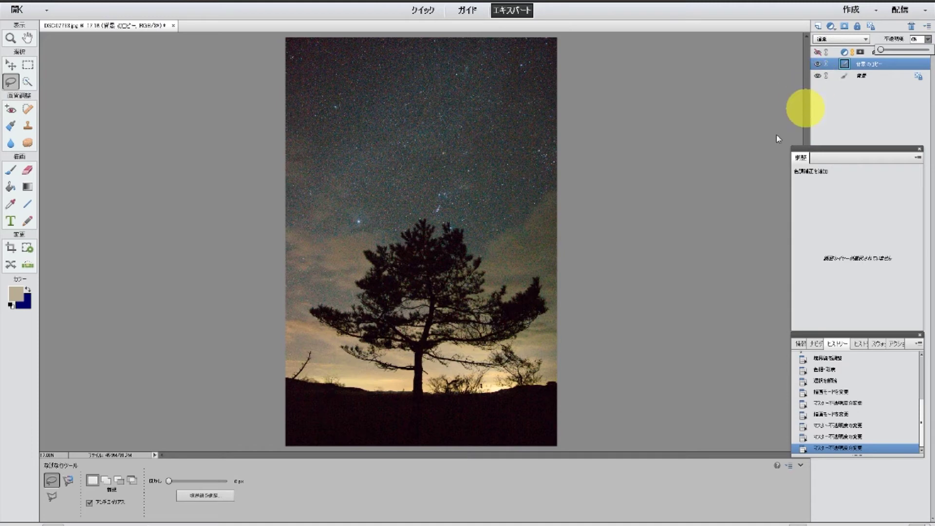
drag(879, 52, 908, 53)
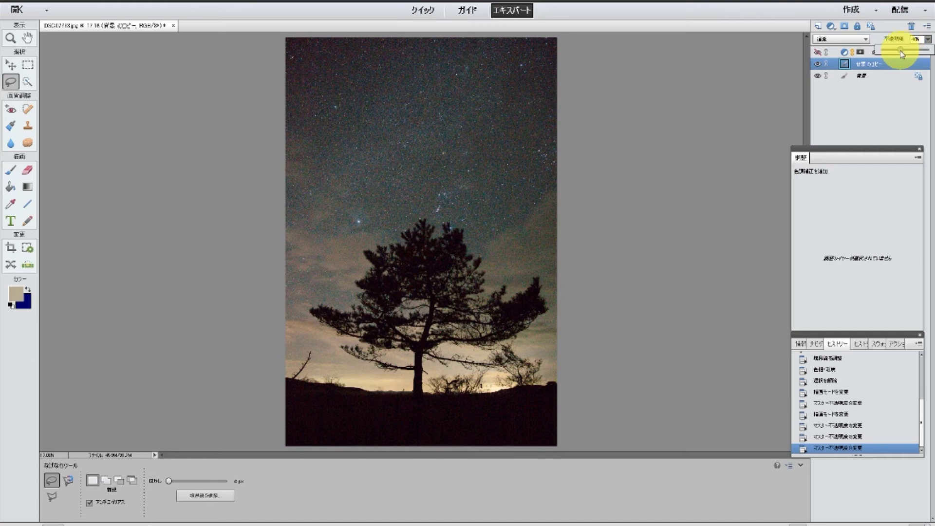
drag(901, 53, 915, 50)
click(818, 64)
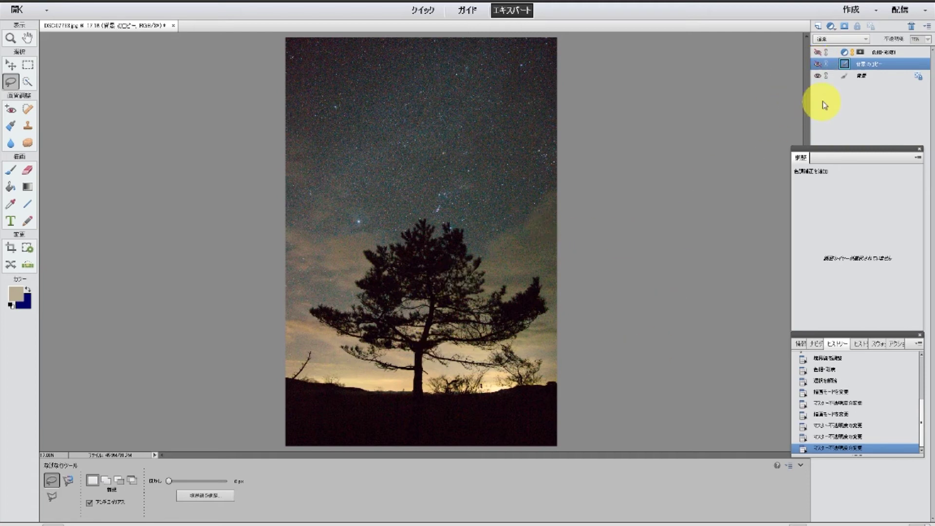
click(818, 65)
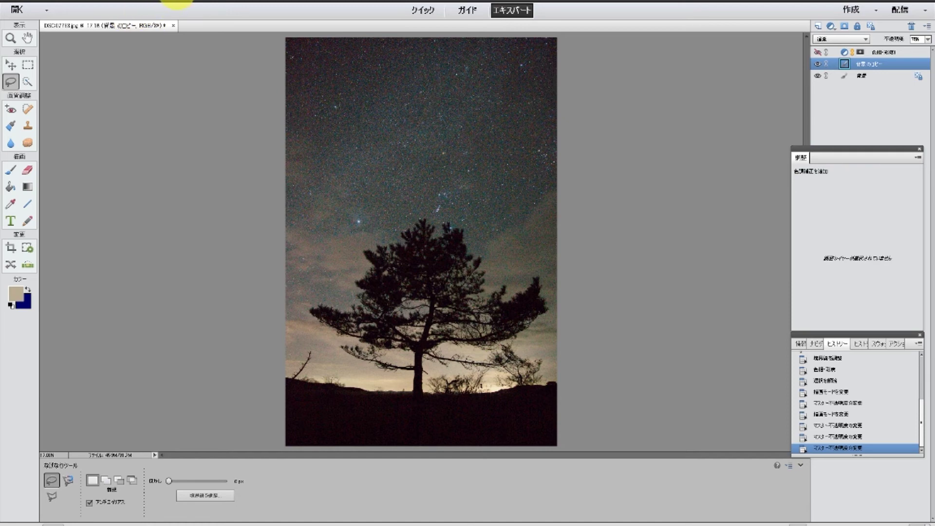
Create another Hue/Saturation adjustment layer above the background copy with Saturation +18
click(177, 2)
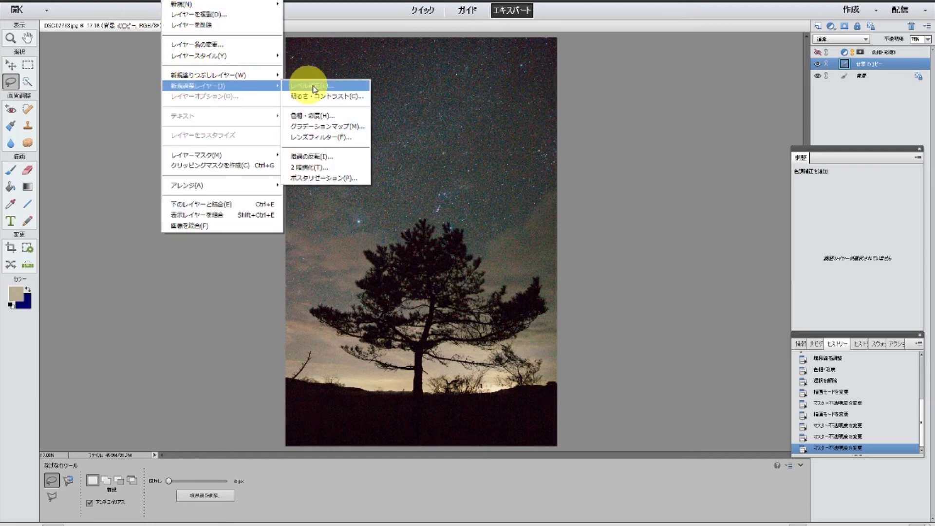
click(326, 117)
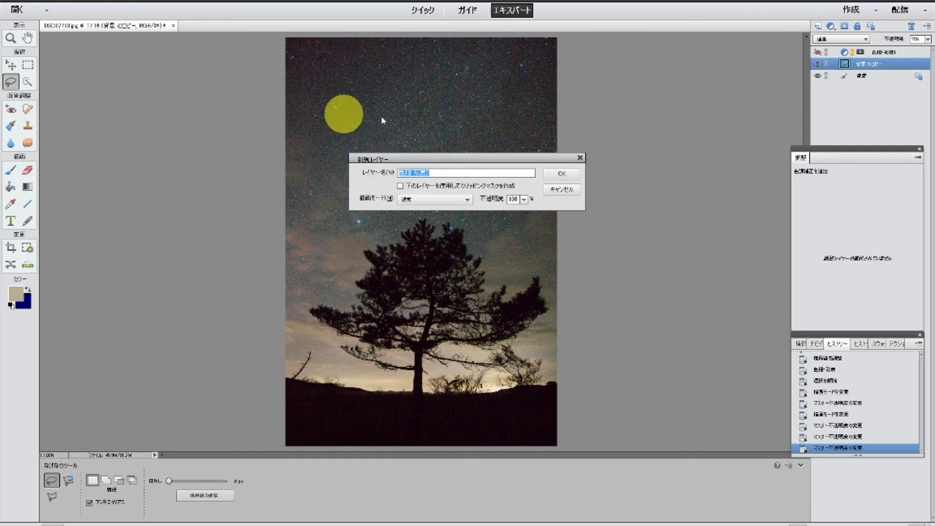
click(572, 179)
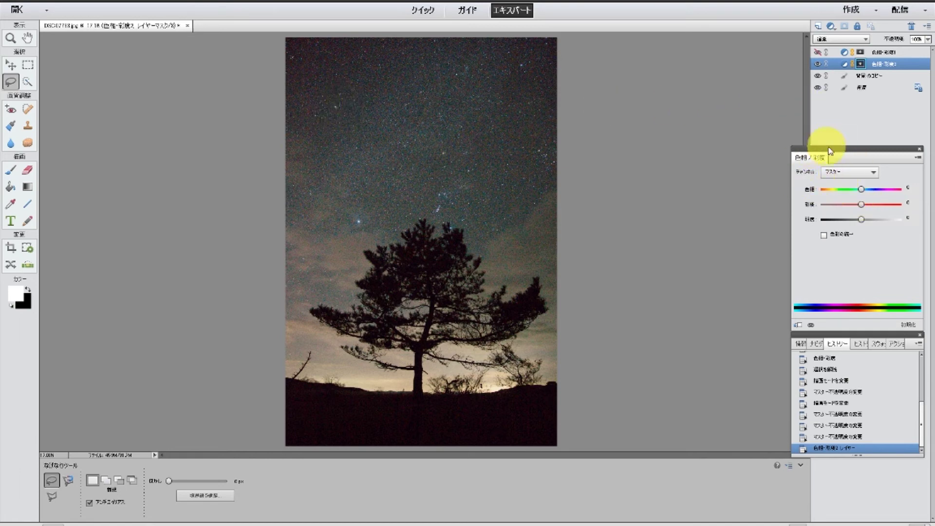
drag(863, 208, 870, 208)
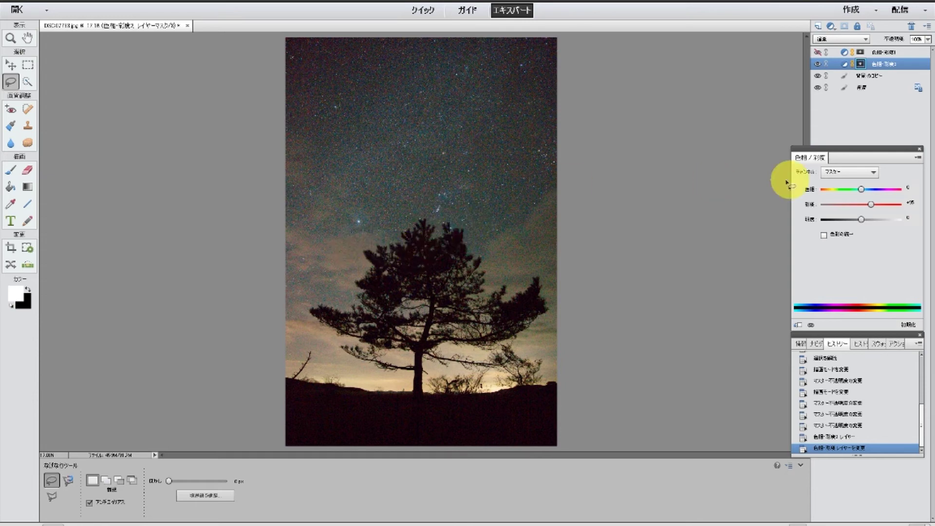
Close the settings, compare with the new layer and 背景のコピー toggled, then select 背景のコピー
click(920, 150)
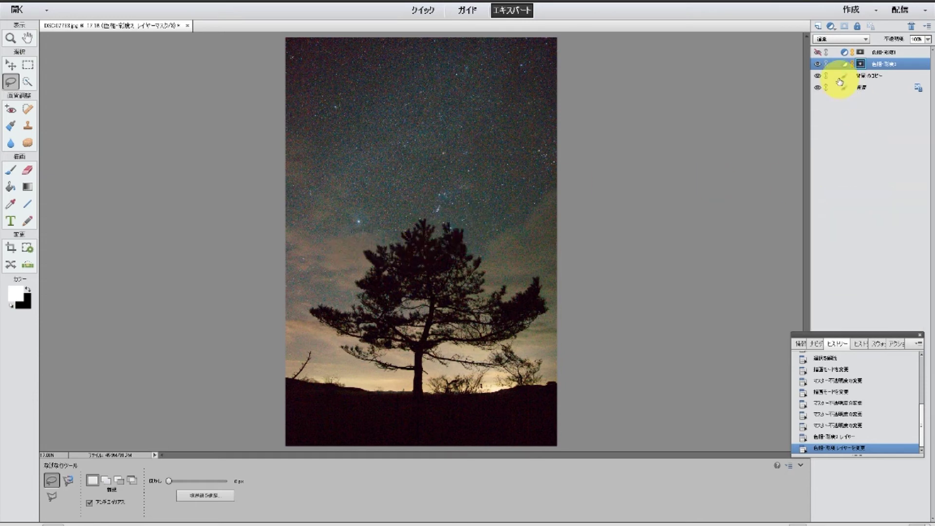
click(818, 65)
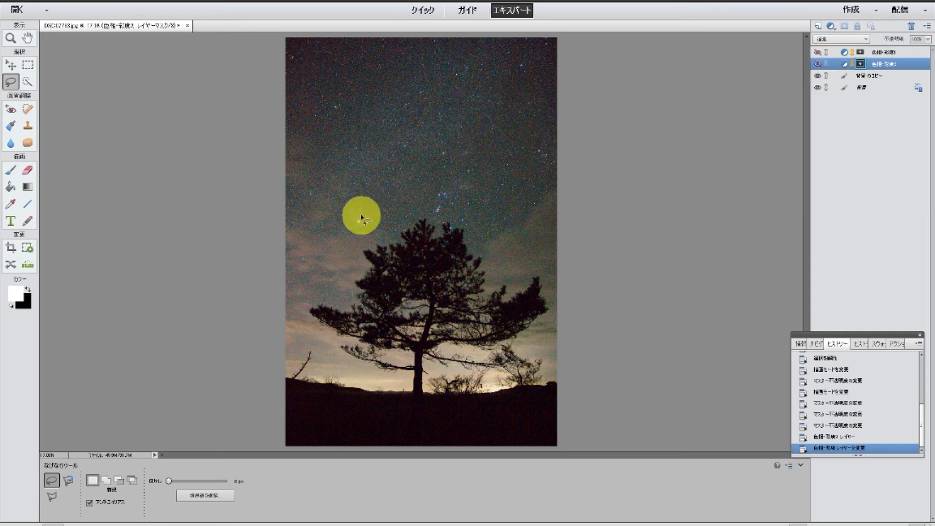
click(818, 65)
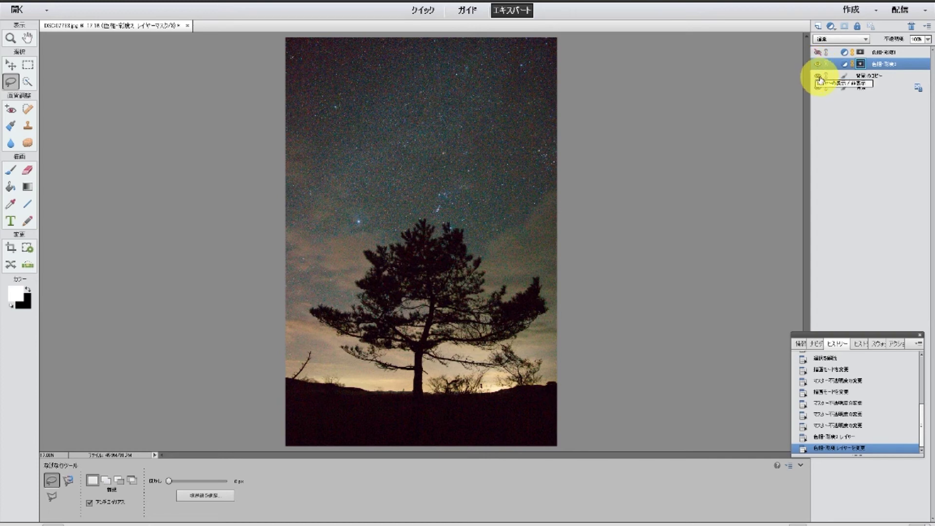
click(819, 77)
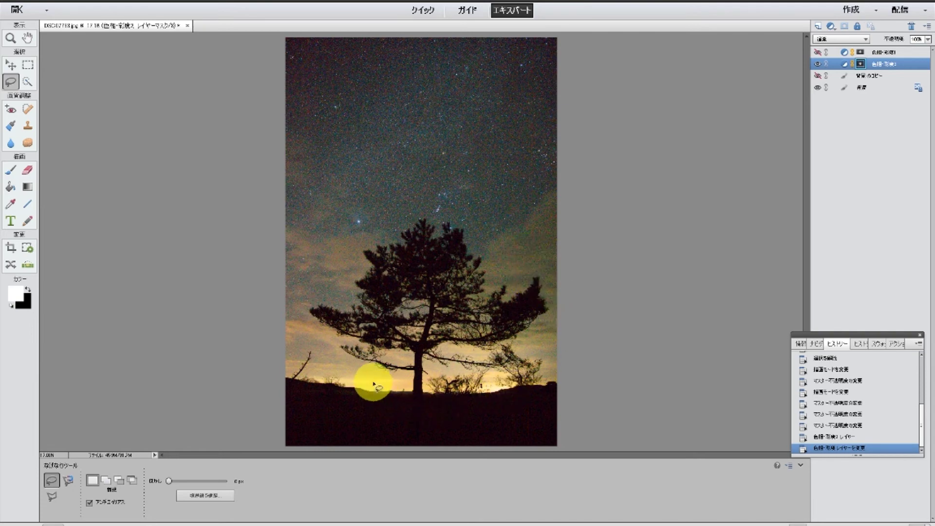
click(818, 76)
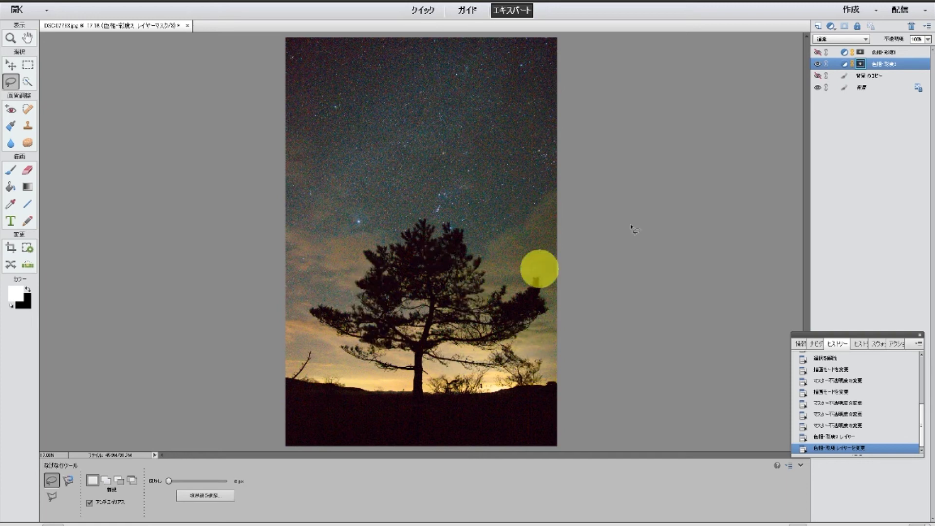
click(818, 76)
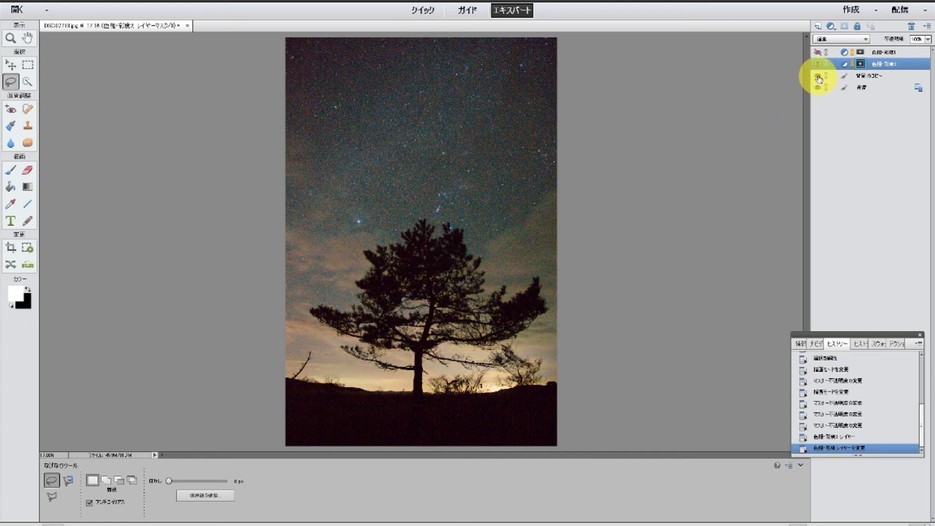
click(859, 76)
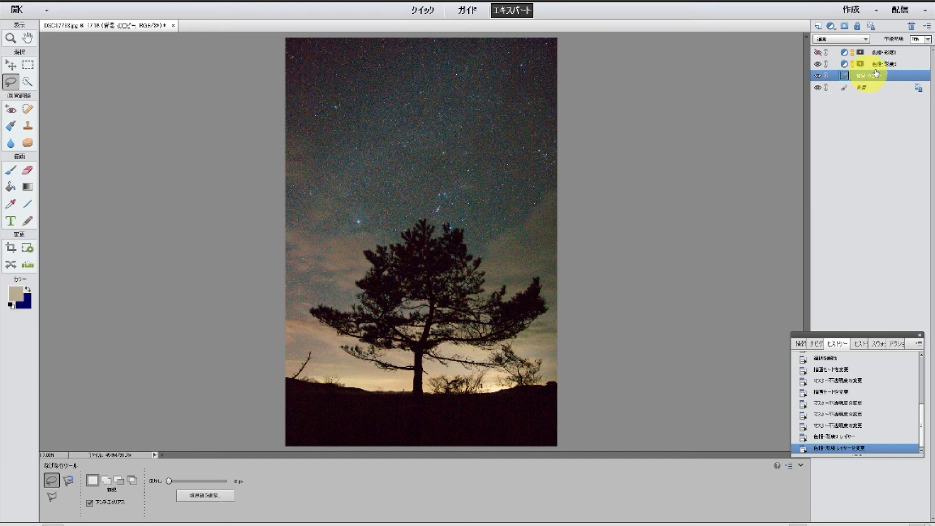
Drop the 背景のコピー layer to about 60% opacity, then toggle its visibility to compare the glow
click(929, 39)
mouse_move(922, 50)
mouse_down()
mouse_move(896, 50)
mouse_move(921, 51)
mouse_up()
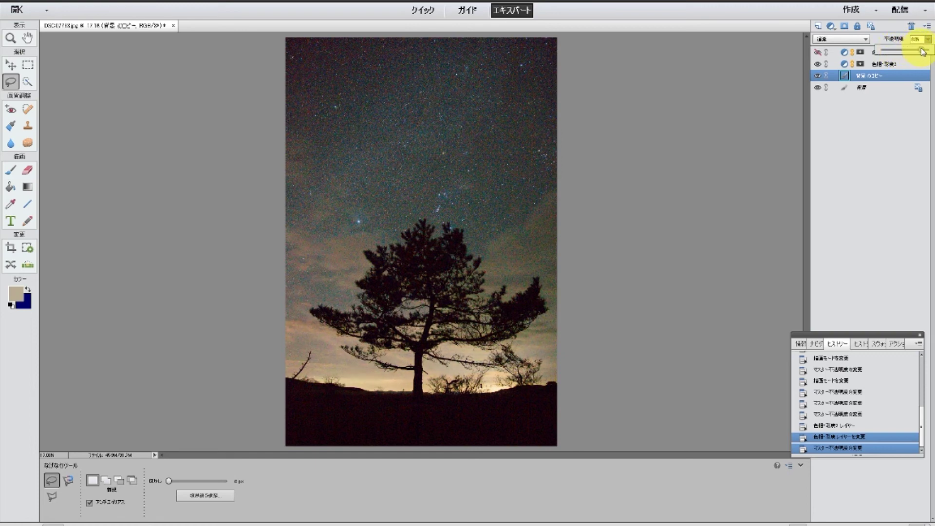
mouse_move(921, 51)
mouse_down()
mouse_move(912, 51)
mouse_move(920, 52)
mouse_up()
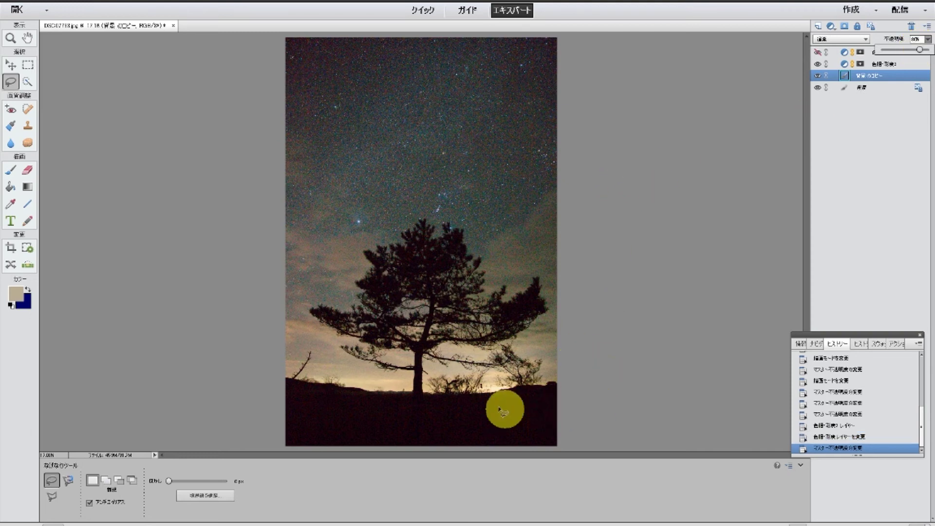
click(820, 78)
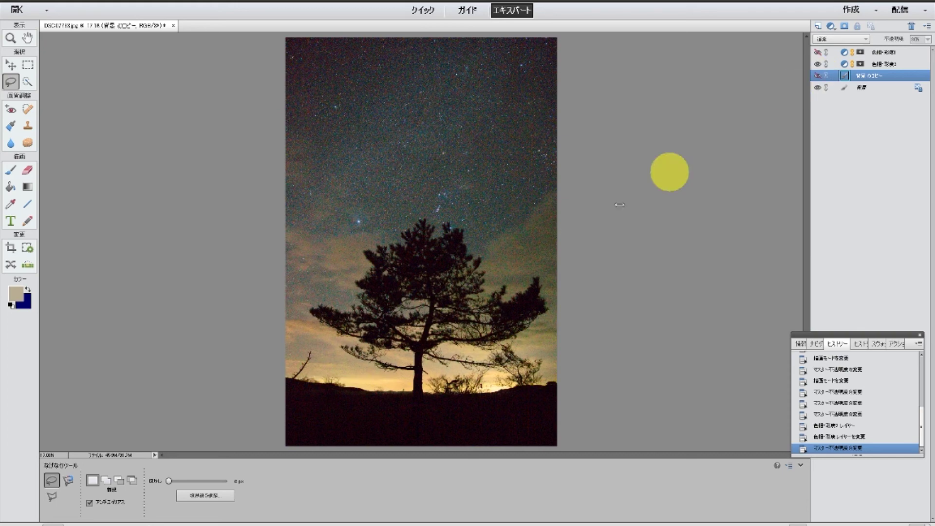
click(821, 78)
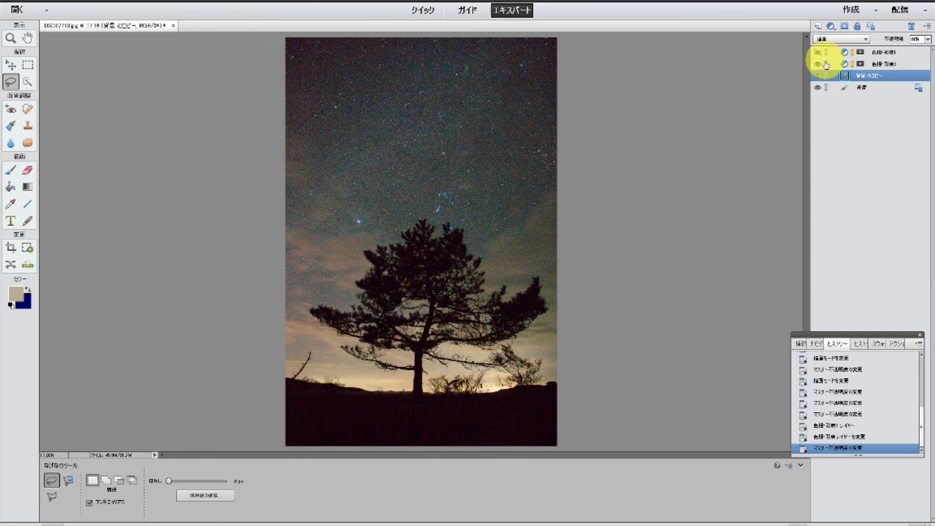
click(818, 76)
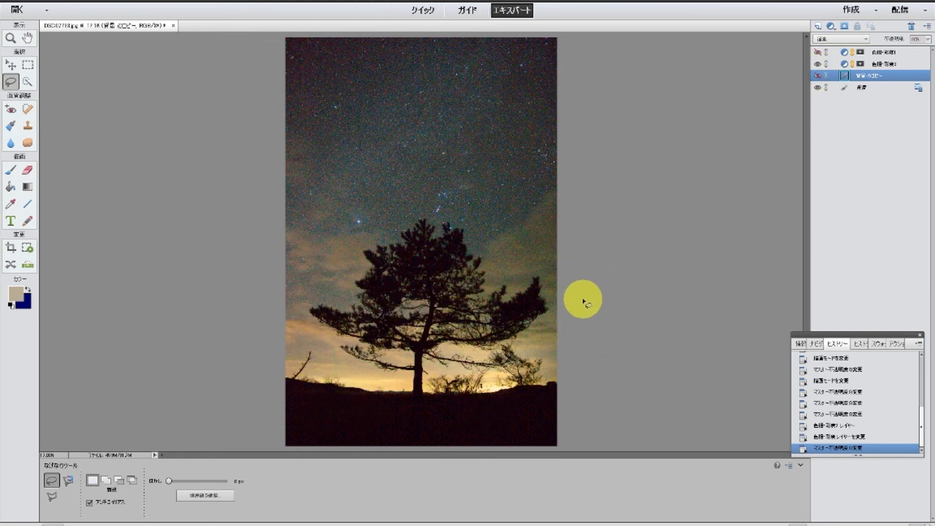
click(818, 77)
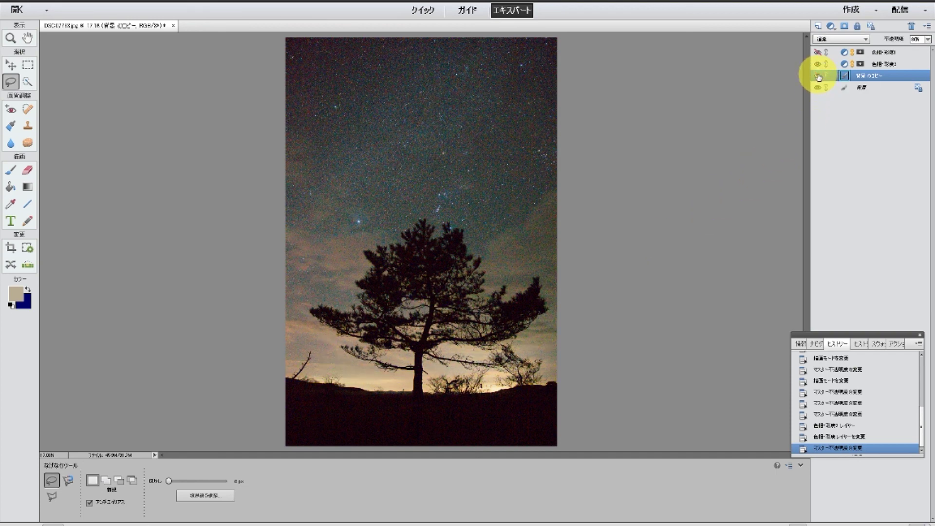